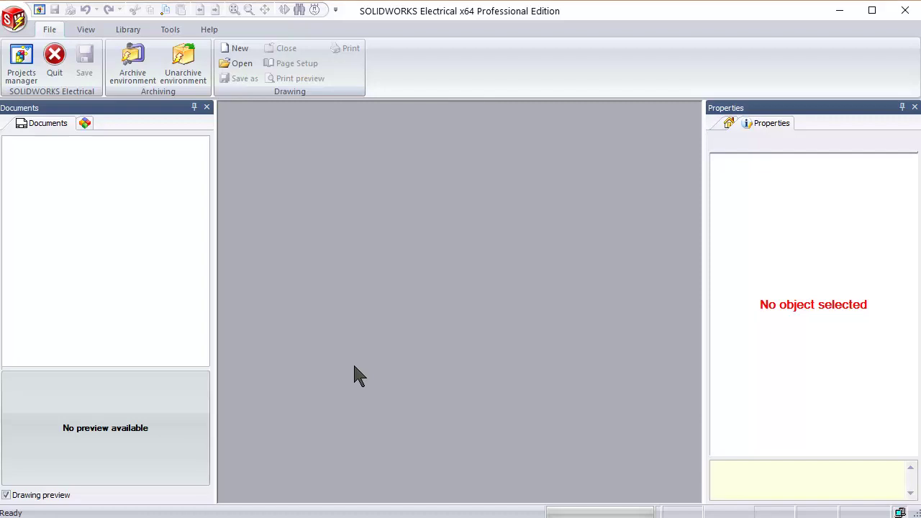
Open the Projects manager from the file and project commands
click(127, 30)
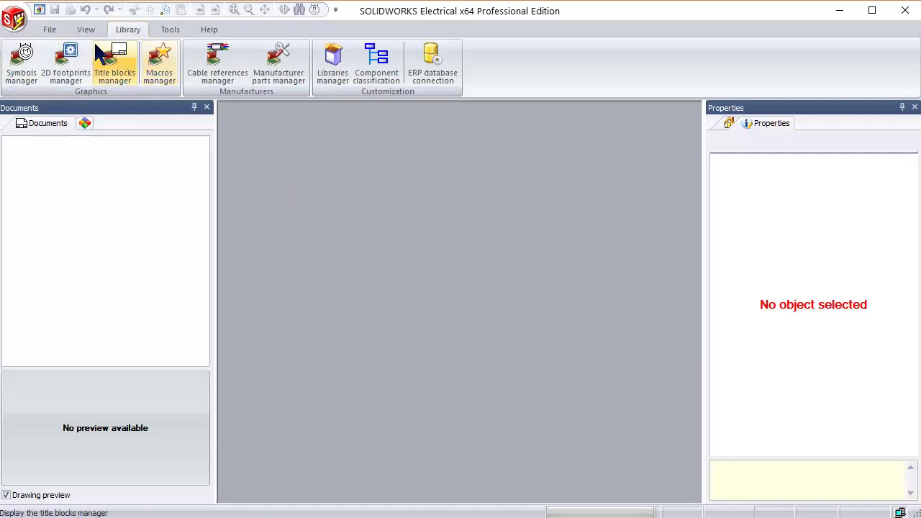
click(49, 29)
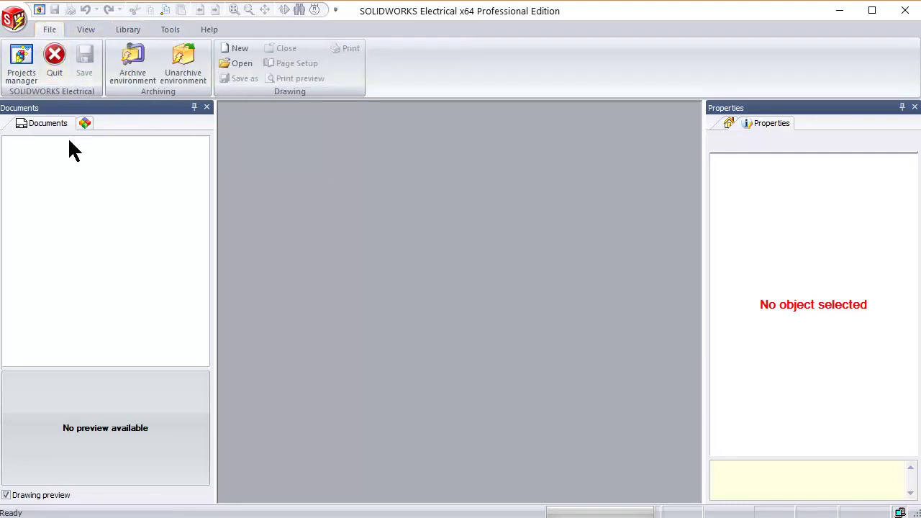
click(29, 80)
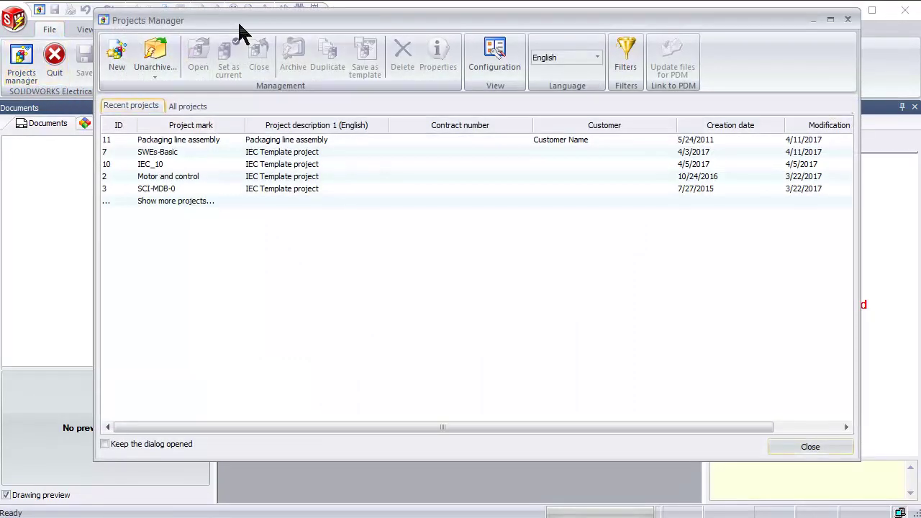
Choose the Basic library archive on the Desktop for unarchiving
click(159, 52)
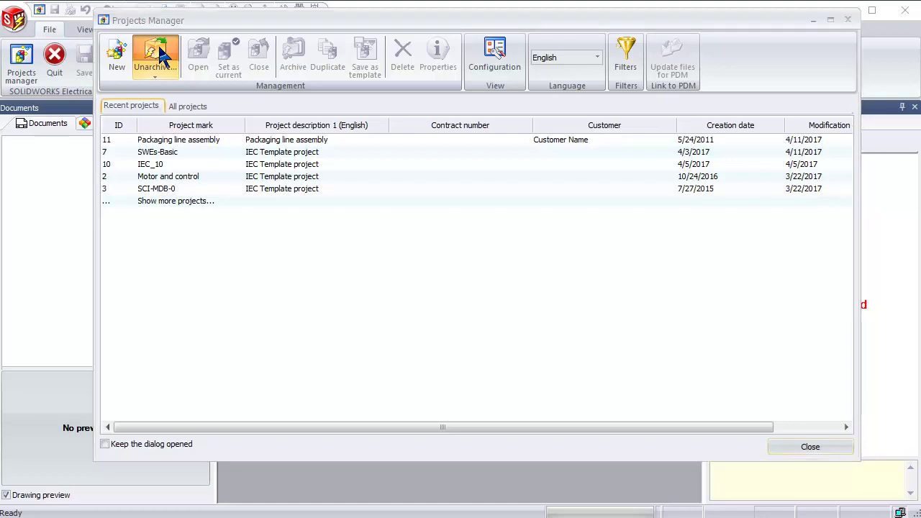
click(301, 206)
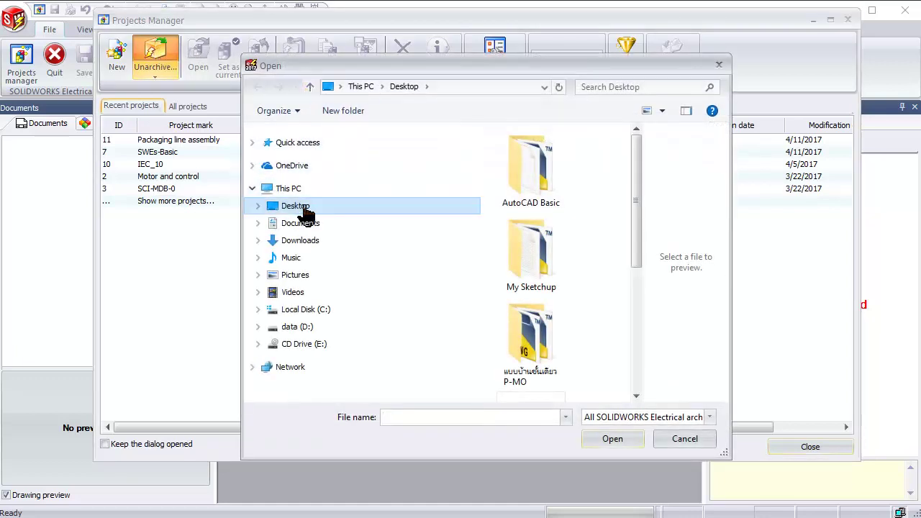
drag(635, 166, 638, 309)
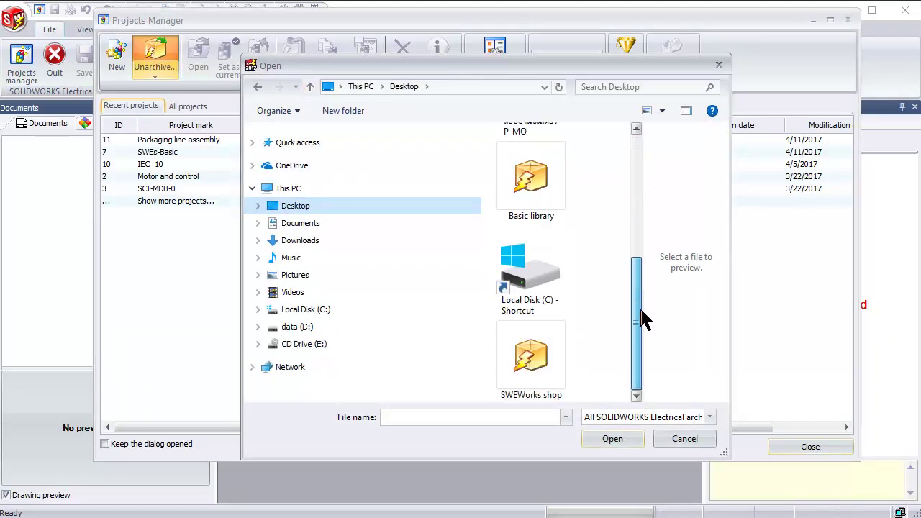
click(539, 187)
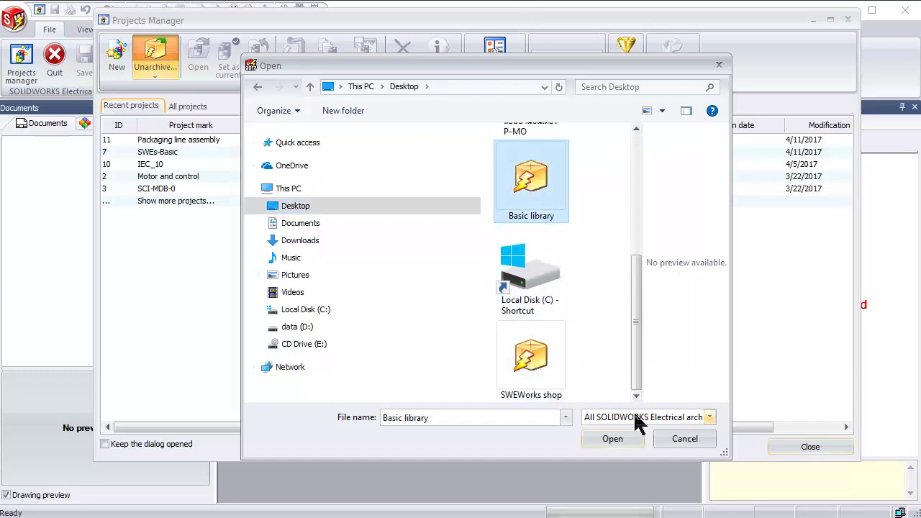
click(618, 439)
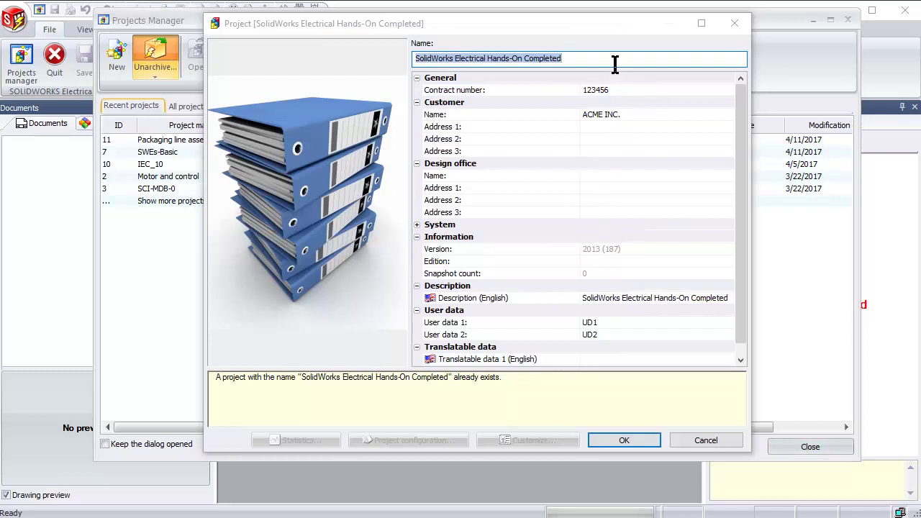
Accept the project details and keep the duplicate name 'SolidWorks Electrical Hands-On Completed'
click(607, 435)
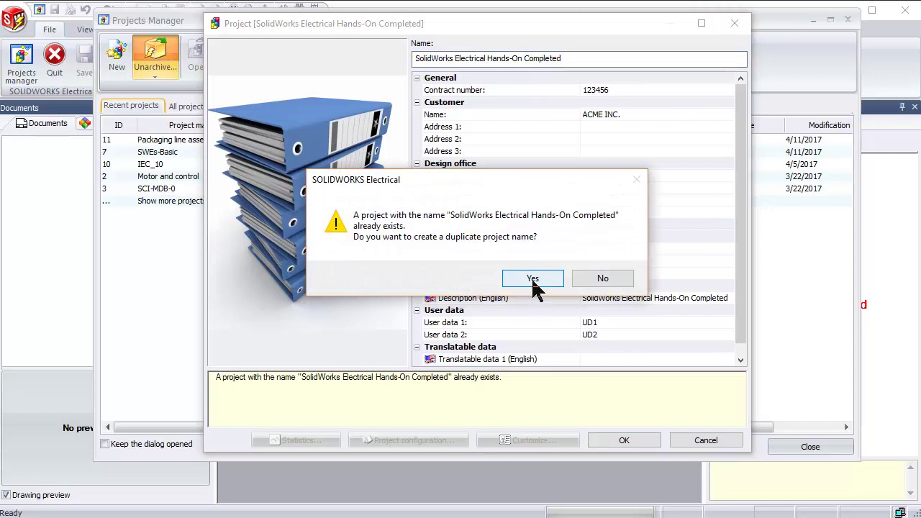
click(533, 278)
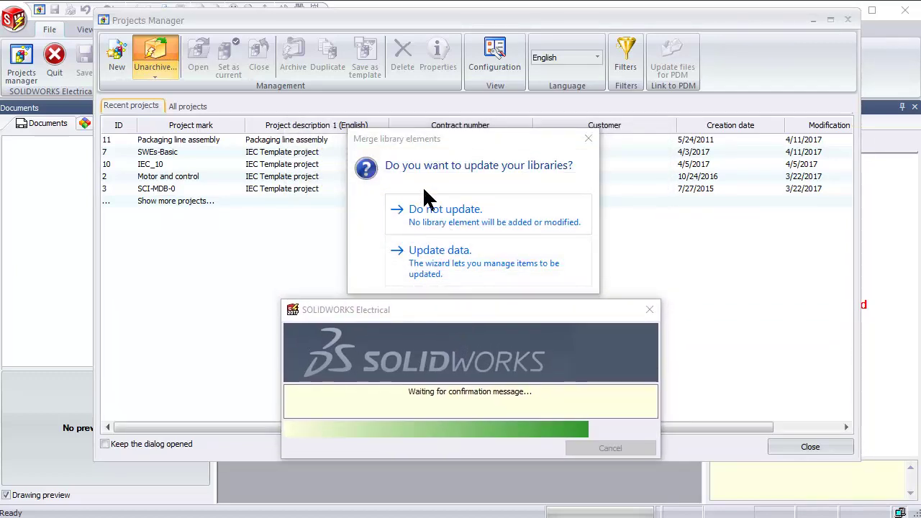
Update data from the archive, passing every symbol, title block, parts, cable and report page
click(448, 266)
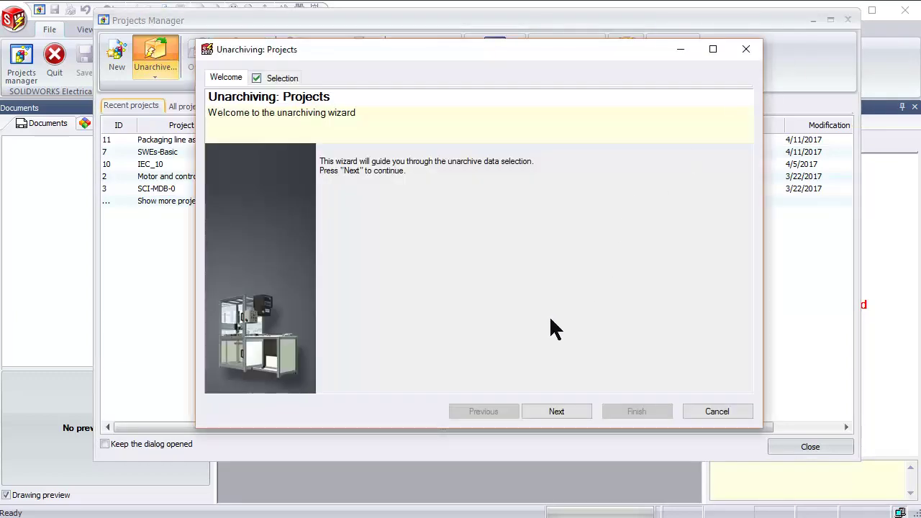
click(538, 415)
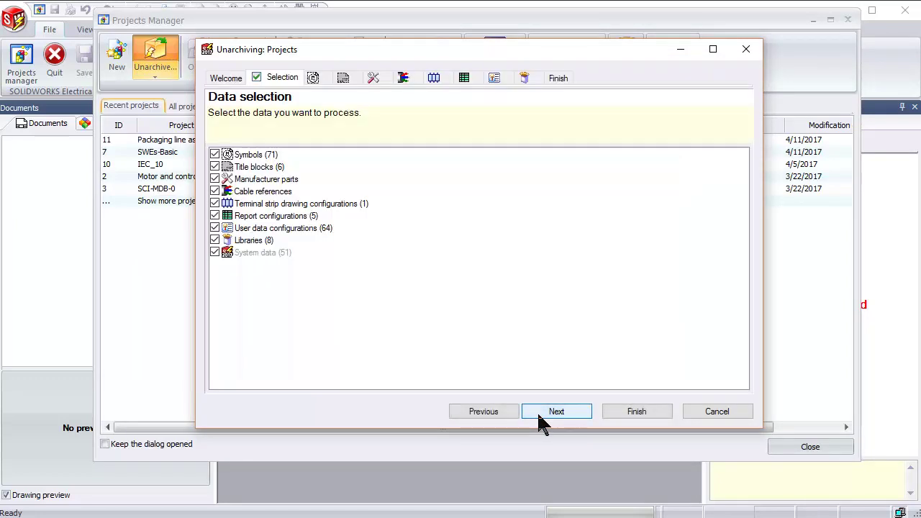
click(538, 415)
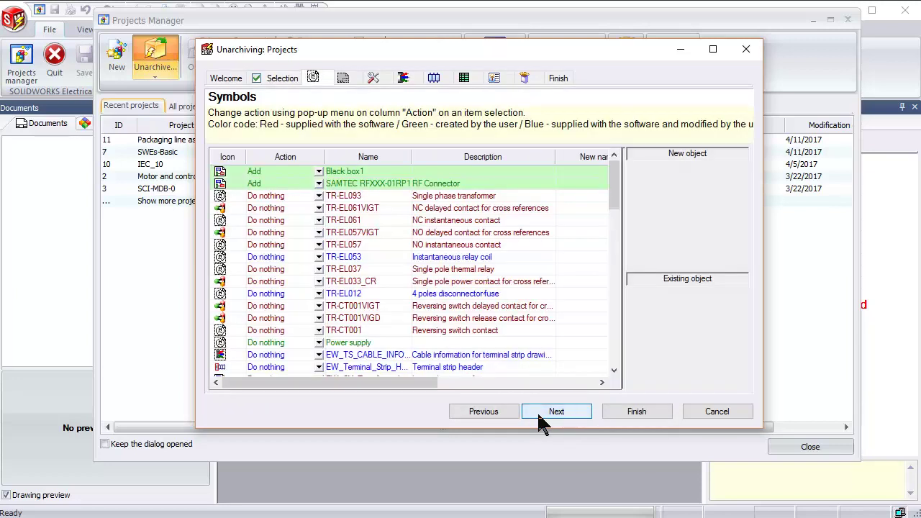
click(540, 417)
click(540, 417)
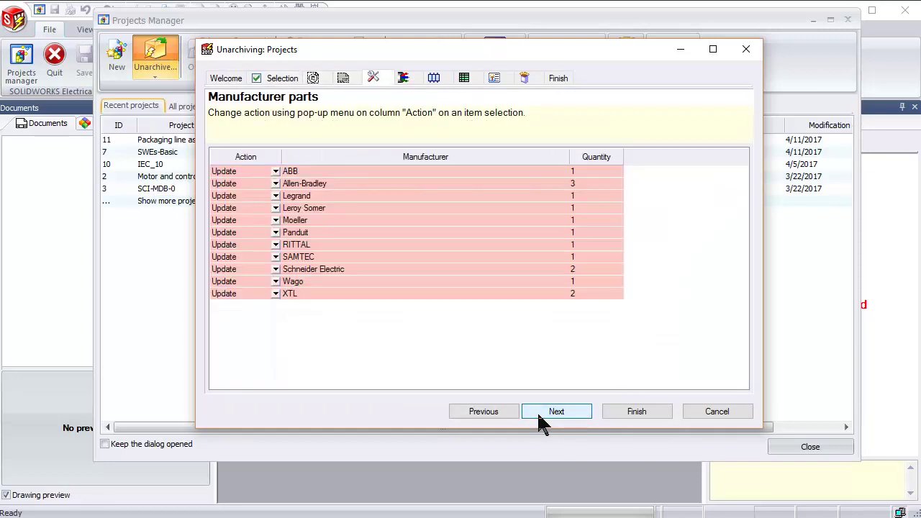
click(539, 417)
click(539, 417)
click(540, 417)
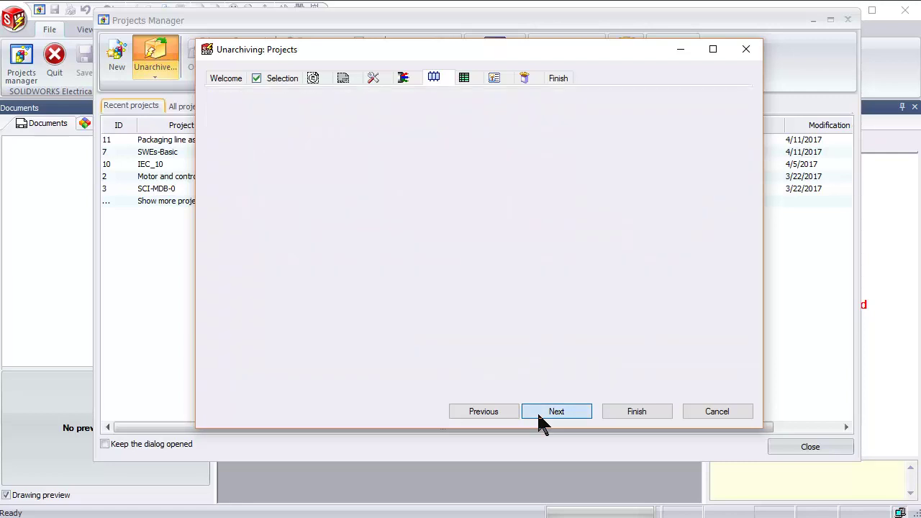
click(540, 417)
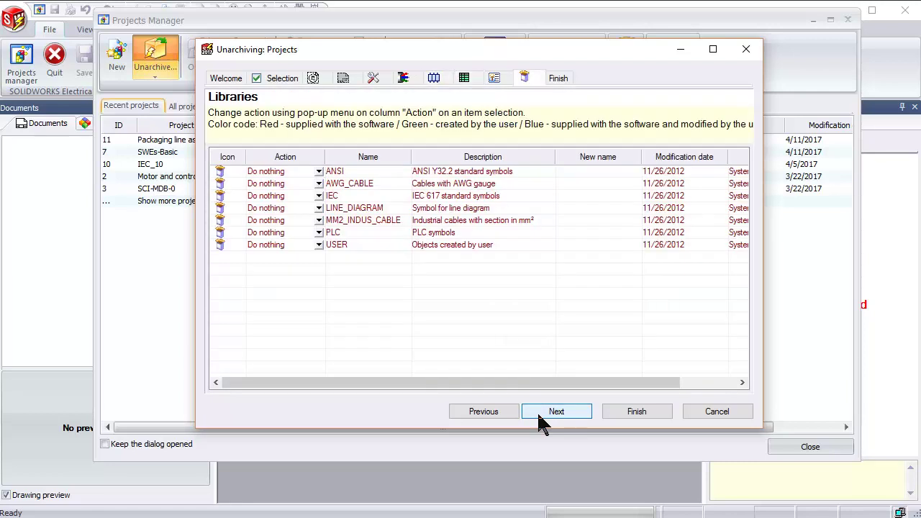
click(540, 416)
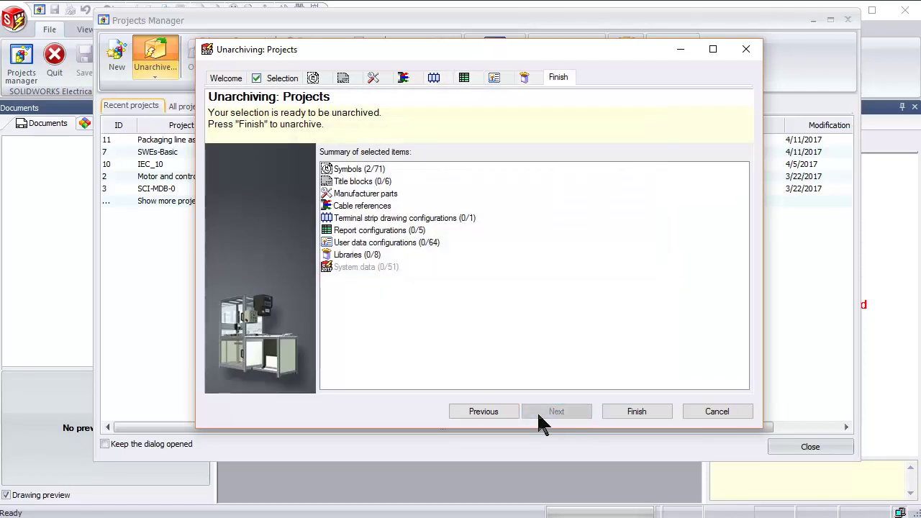
click(647, 416)
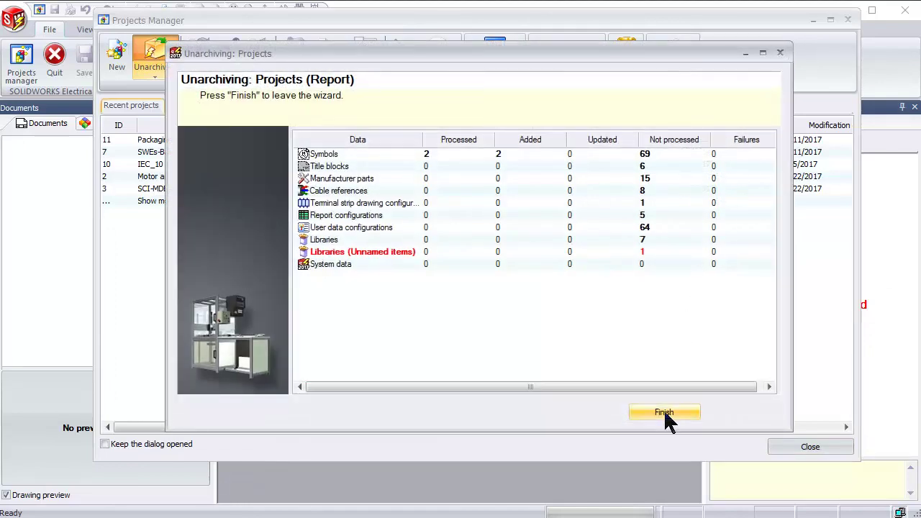
Close the unarchive report and decline opening the unarchived project
click(663, 412)
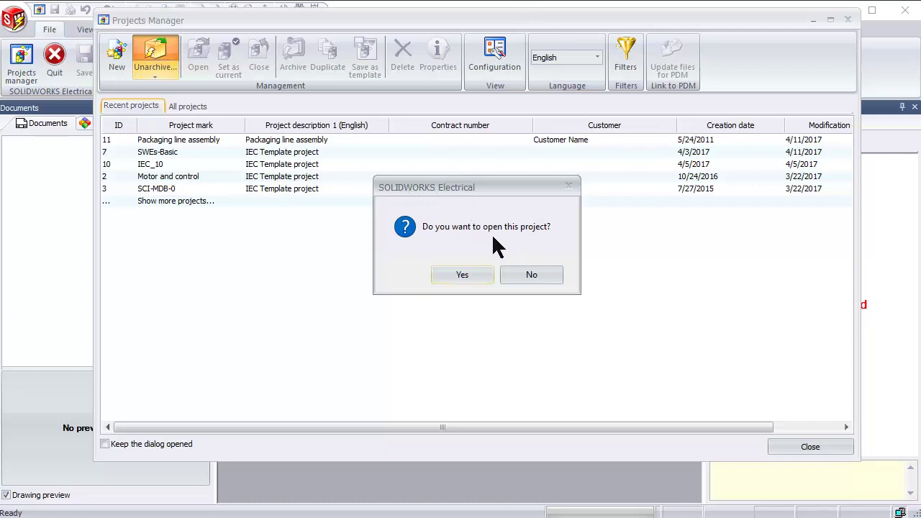
click(517, 278)
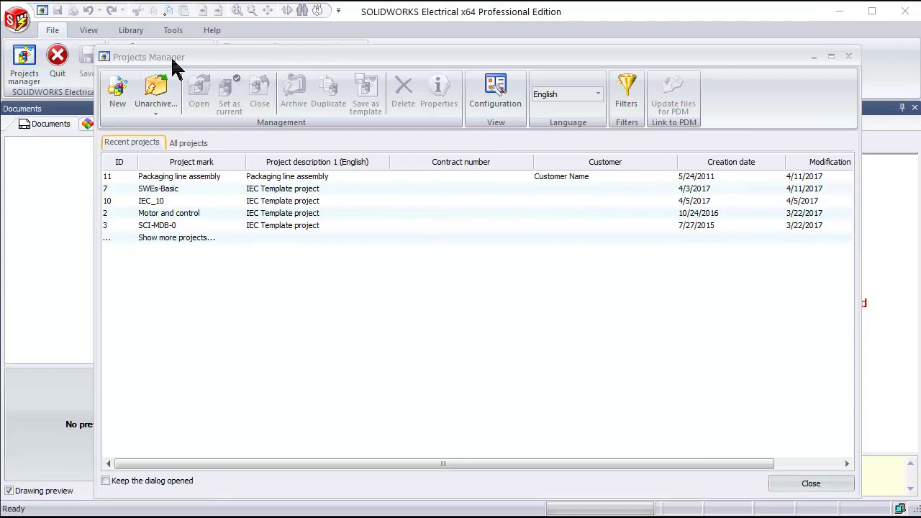
Select Plant3Dtutor-Workshop.proj on the Desktop as the archive to unarchive
click(164, 101)
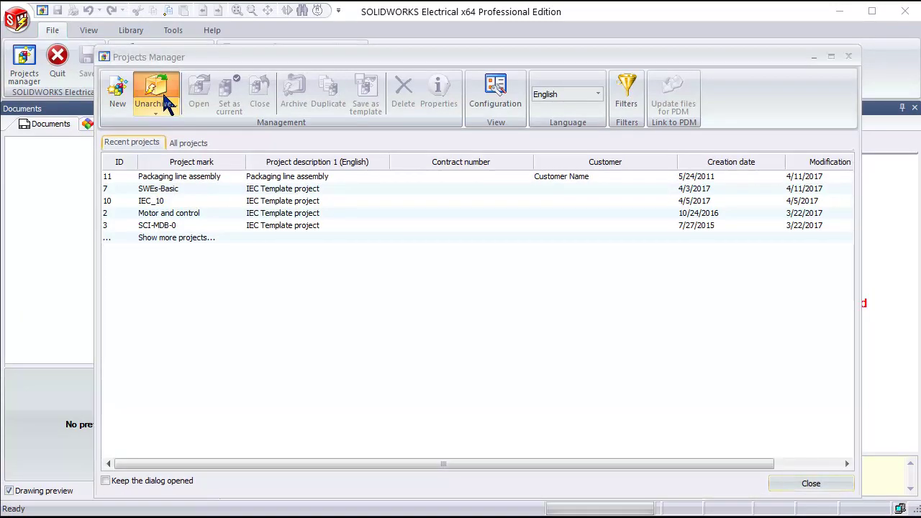
drag(520, 113, 513, 97)
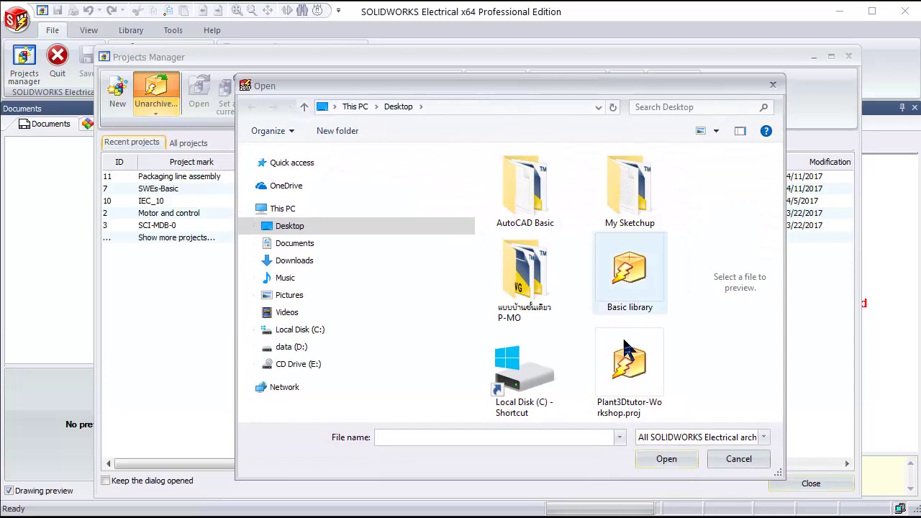
click(649, 376)
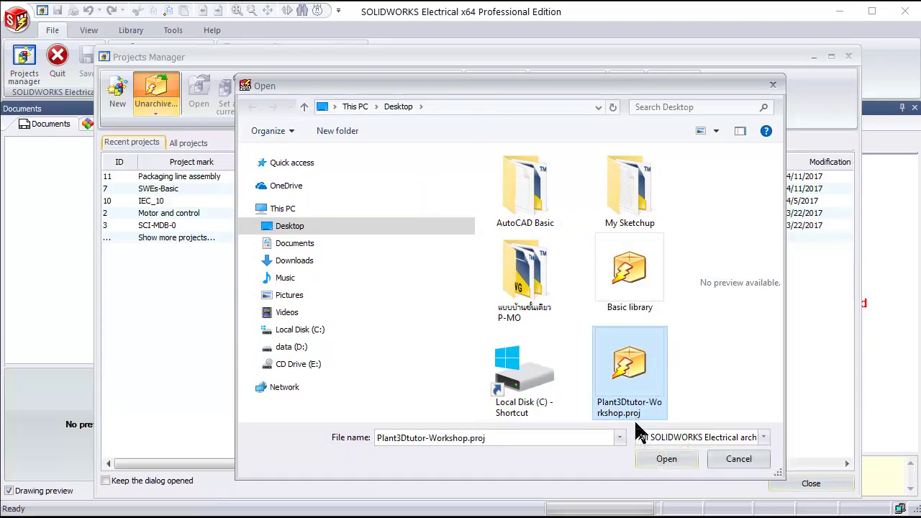
click(666, 461)
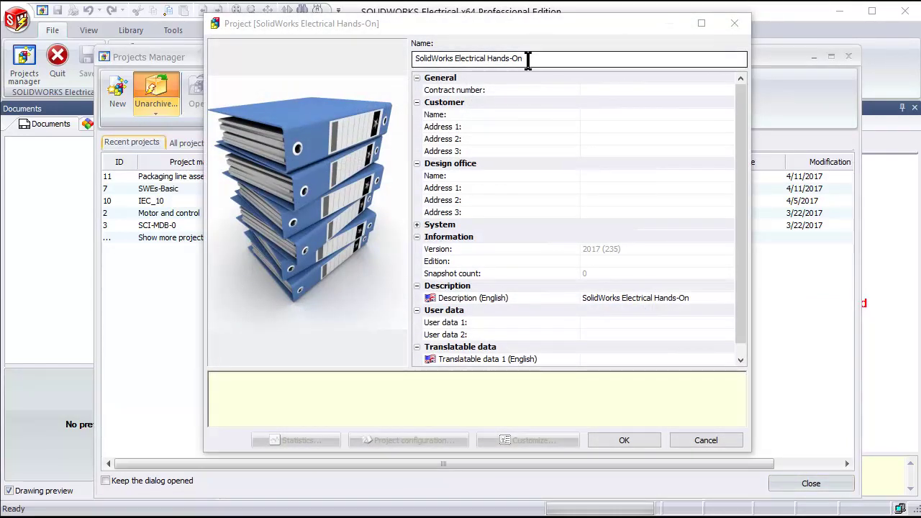
Name the project 'My workshop', skip library updates, and open it after unarchiving
drag(554, 59, 394, 59)
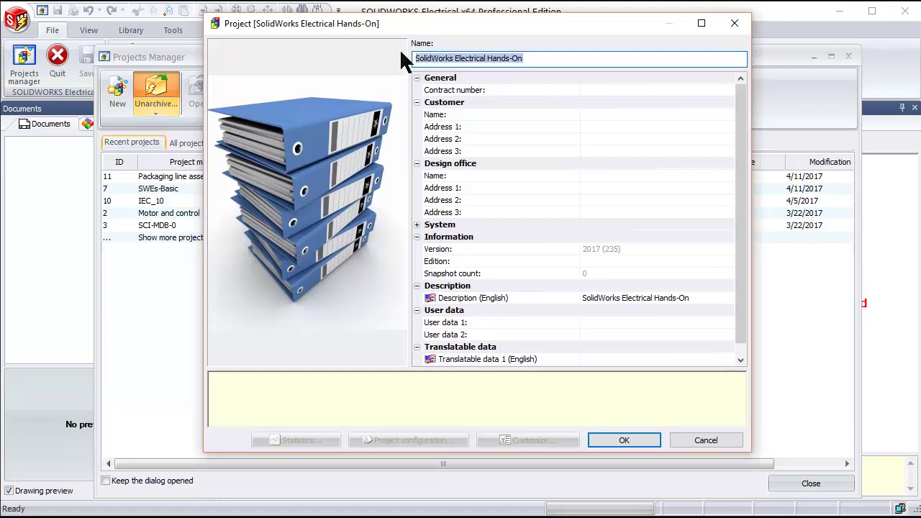
key(BackSpace)
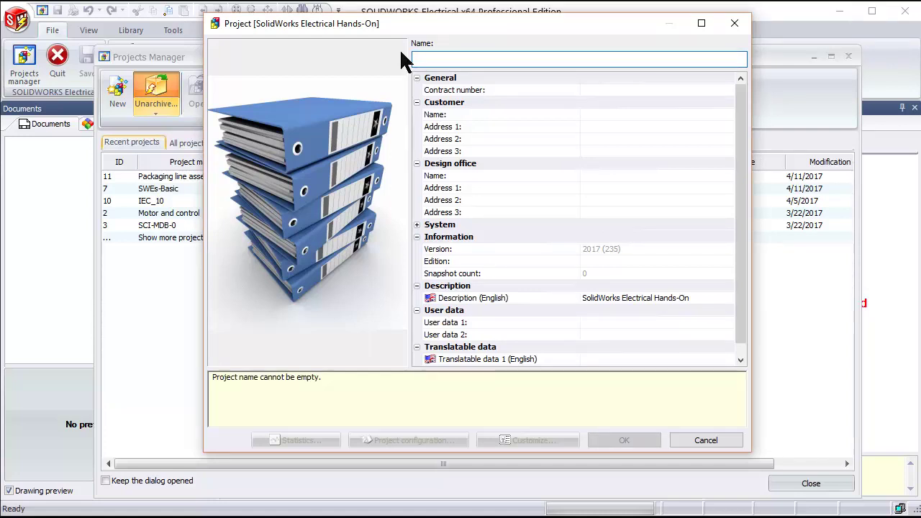
text(My workshop)
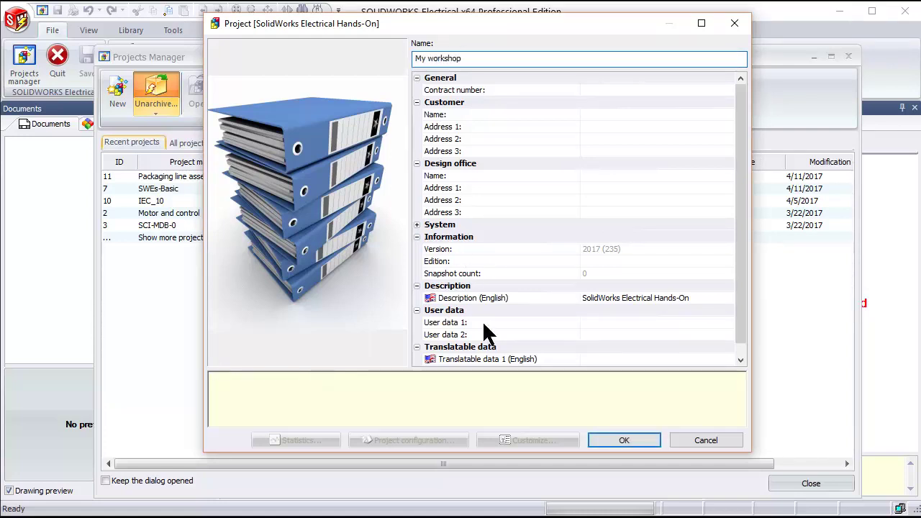
click(623, 442)
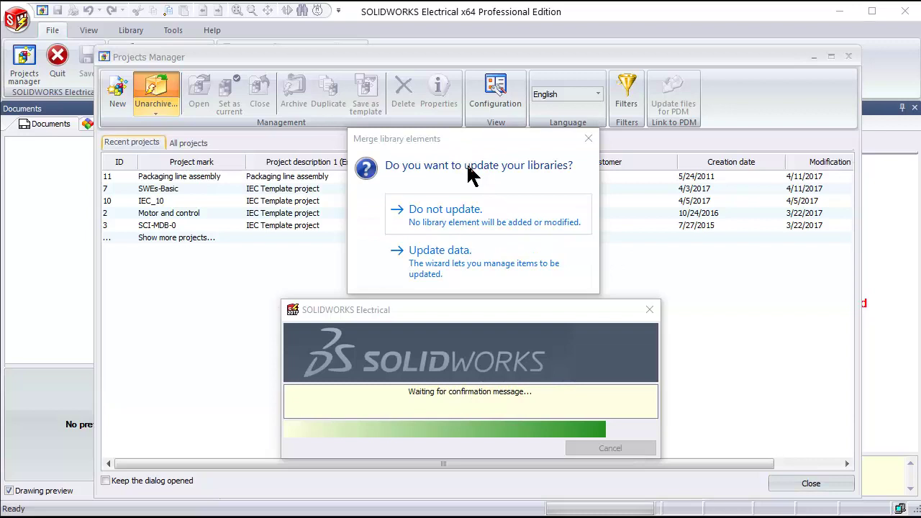
click(459, 219)
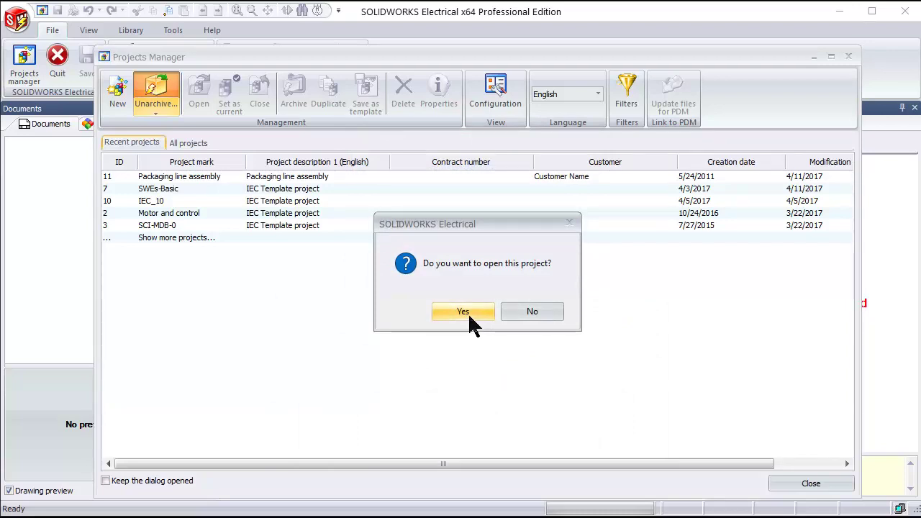
click(468, 312)
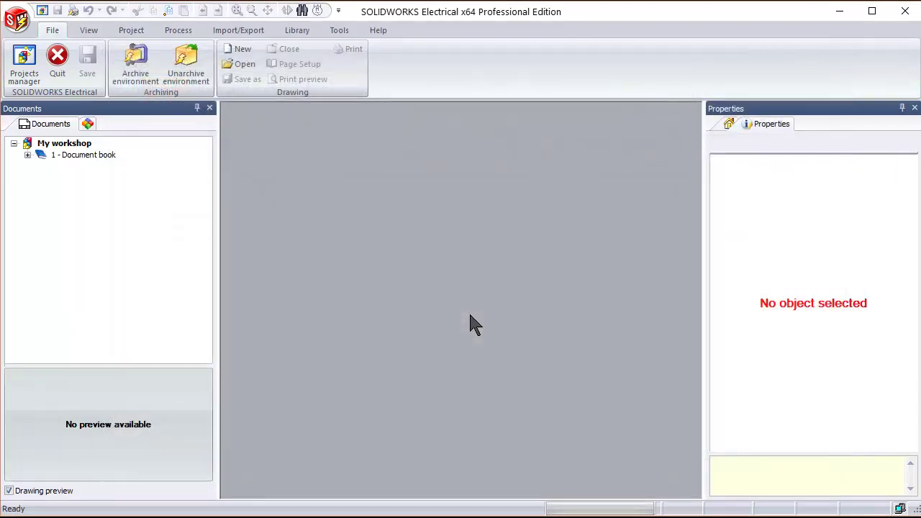
Expand My workshop's 1 - Document book to list its cover page, line diagram and power drawings
click(48, 143)
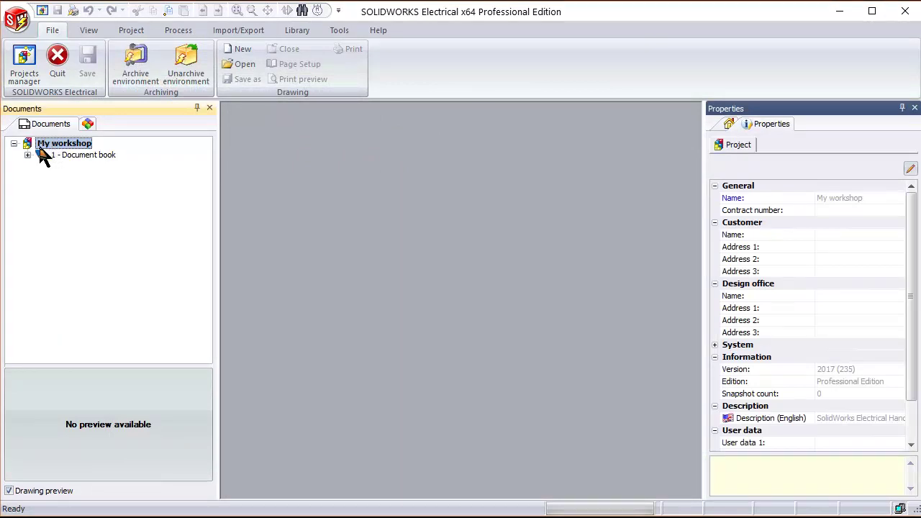
click(78, 156)
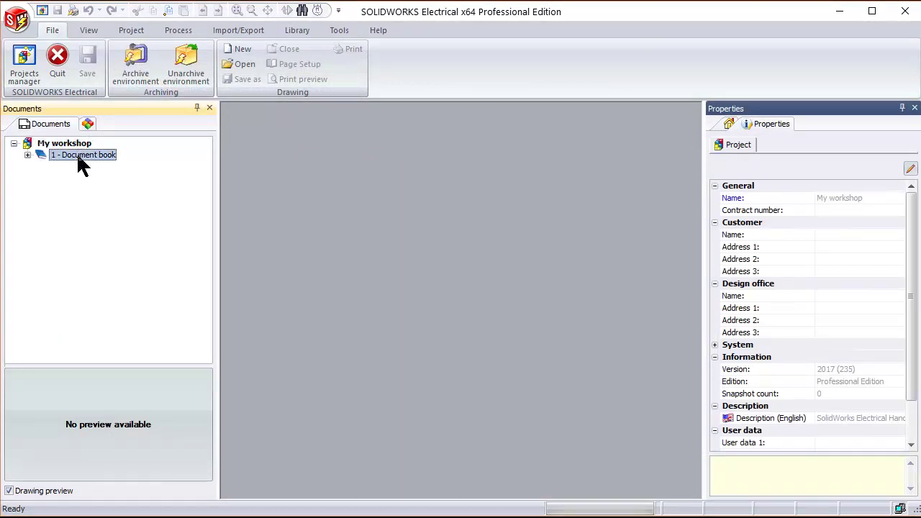
click(27, 154)
click(90, 191)
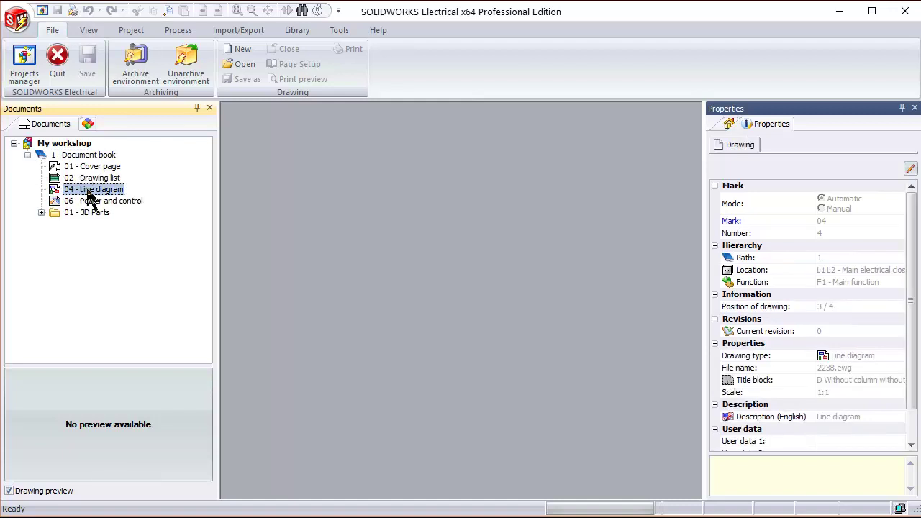
Open the 04 - Line diagram drawing and zoom in on it
double_click(85, 191)
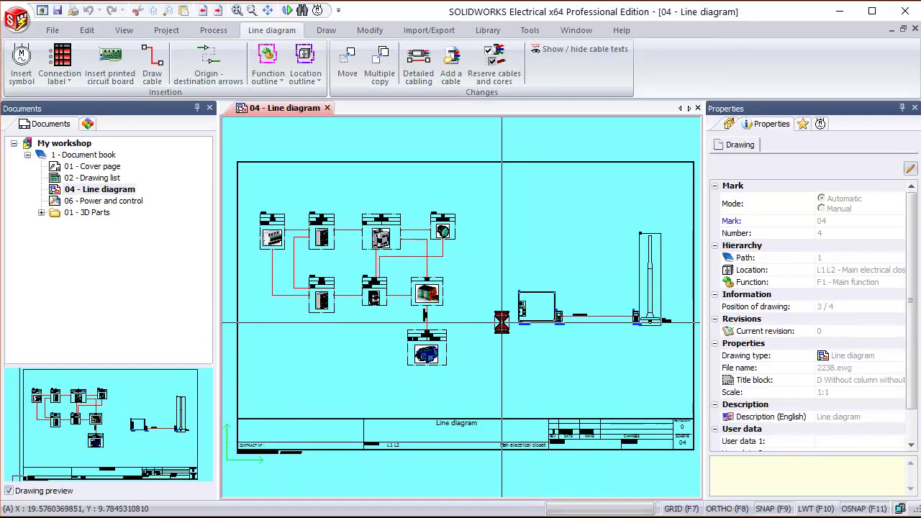
middle_drag(548, 343, 536, 343)
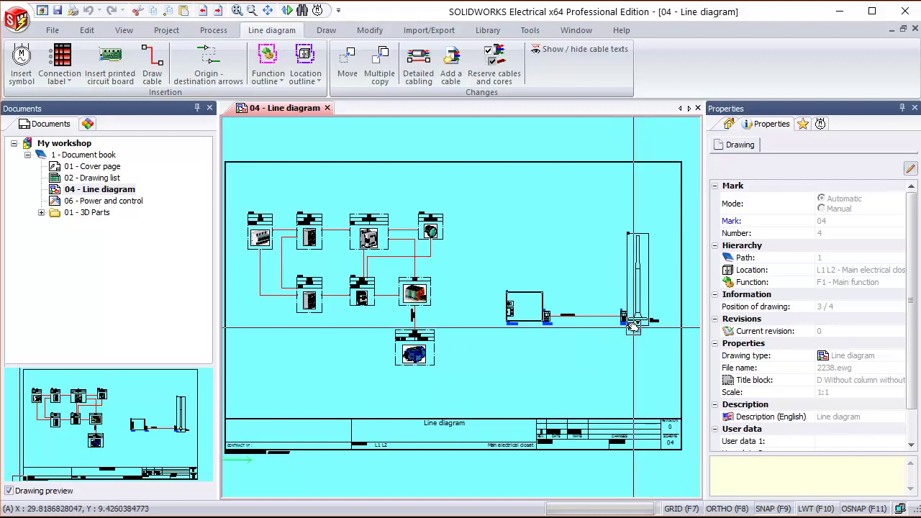
scroll(545, 325, up, 2)
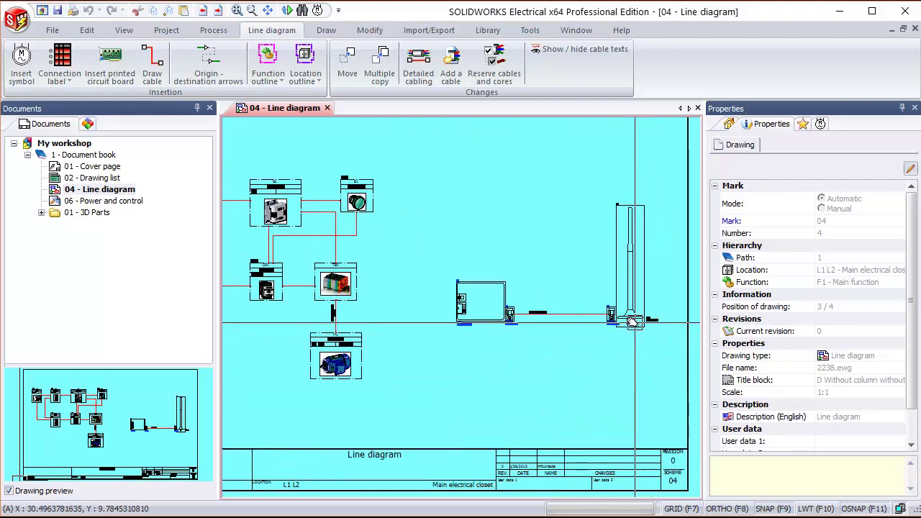
scroll(545, 326, up, 2)
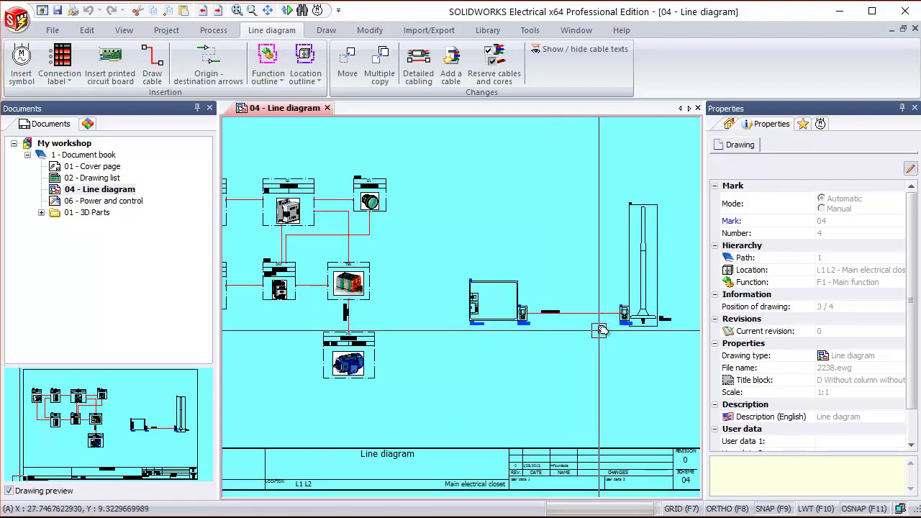
scroll(625, 313, up, 3)
scroll(456, 326, up, 3)
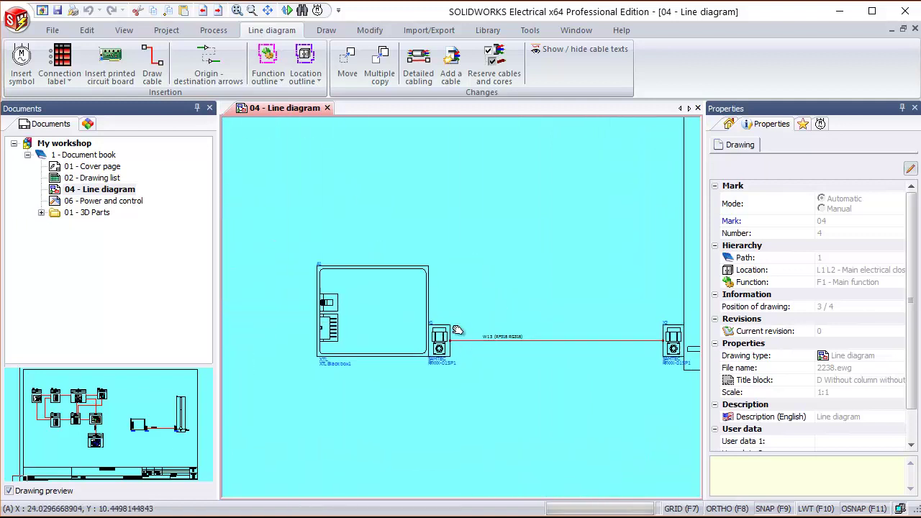
scroll(434, 334, up, 1)
scroll(320, 356, up, 2)
scroll(322, 359, up, 1)
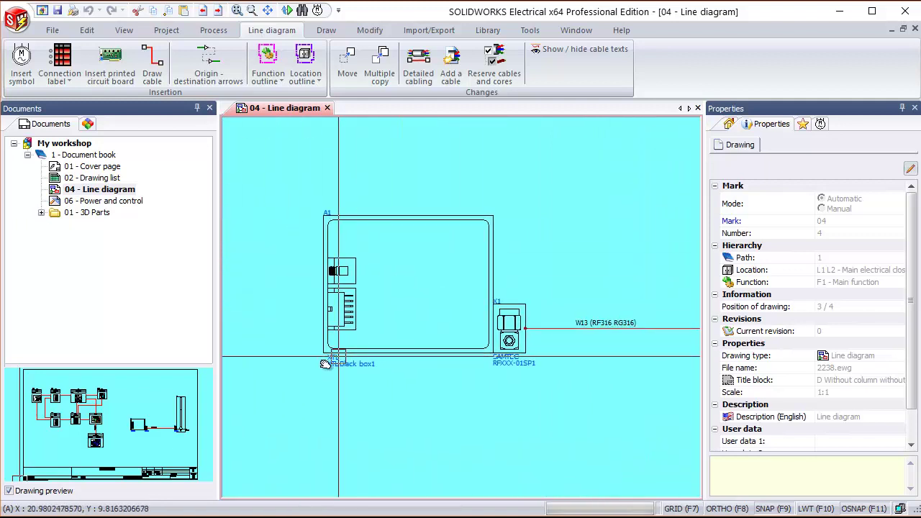
scroll(324, 364, up, 2)
scroll(325, 365, down, 1)
Centre and zoom the line diagram view on the X1 connector
middle_drag(557, 363, 432, 356)
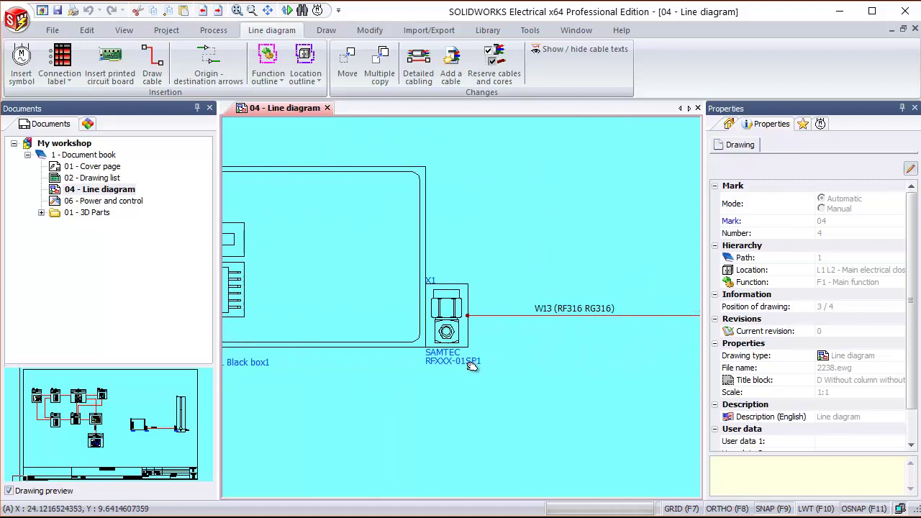
scroll(406, 351, down, 2)
scroll(467, 361, up, 2)
scroll(405, 304, down, 1)
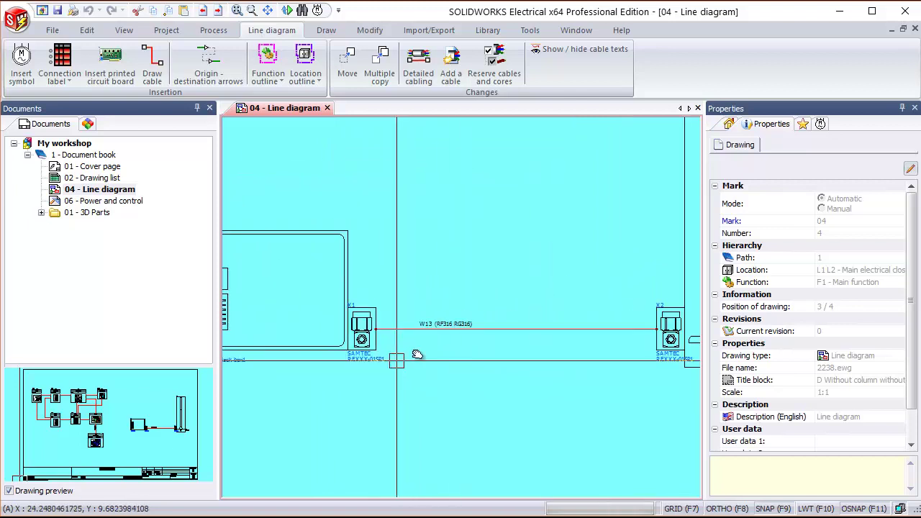
scroll(411, 312, up, 2)
scroll(462, 338, up, 1)
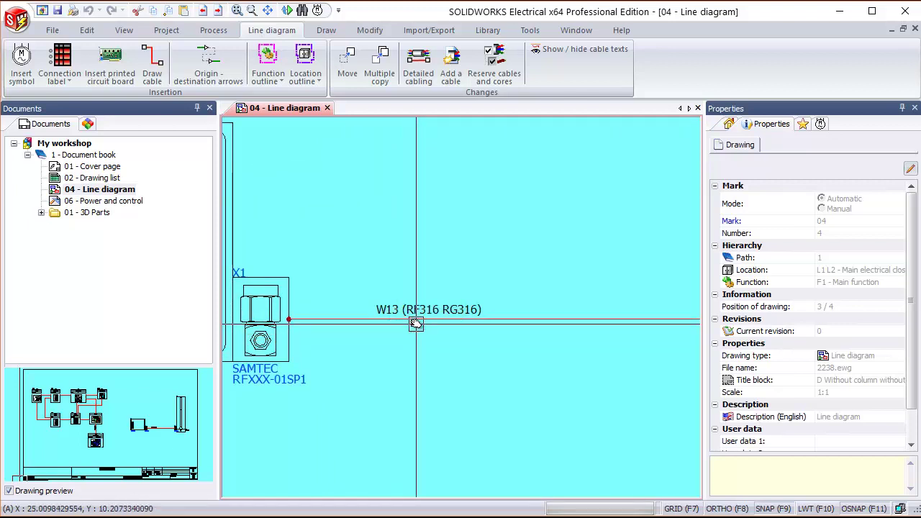
scroll(453, 332, down, 1)
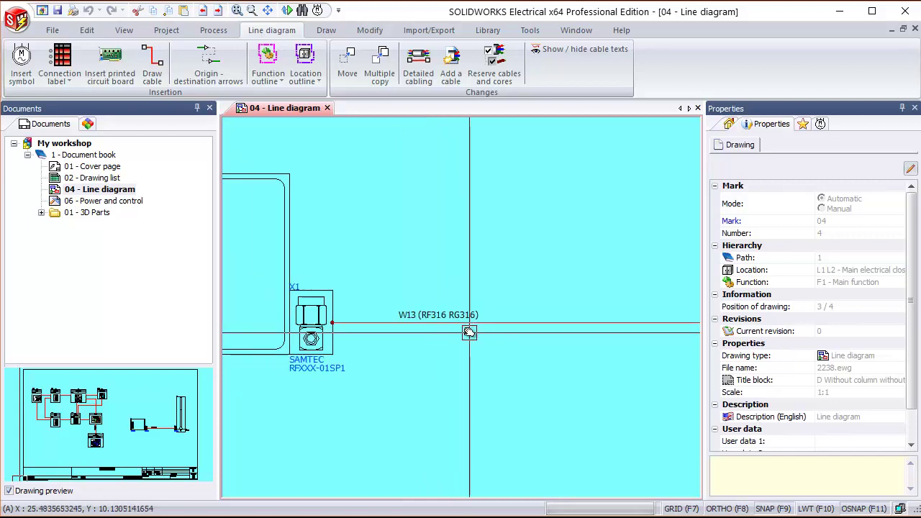
scroll(489, 329, down, 1)
scroll(585, 338, down, 1)
Pan to the X2 connector, antenna, and the CR1, TB1 and M1 motor area
middle_drag(584, 338, 352, 360)
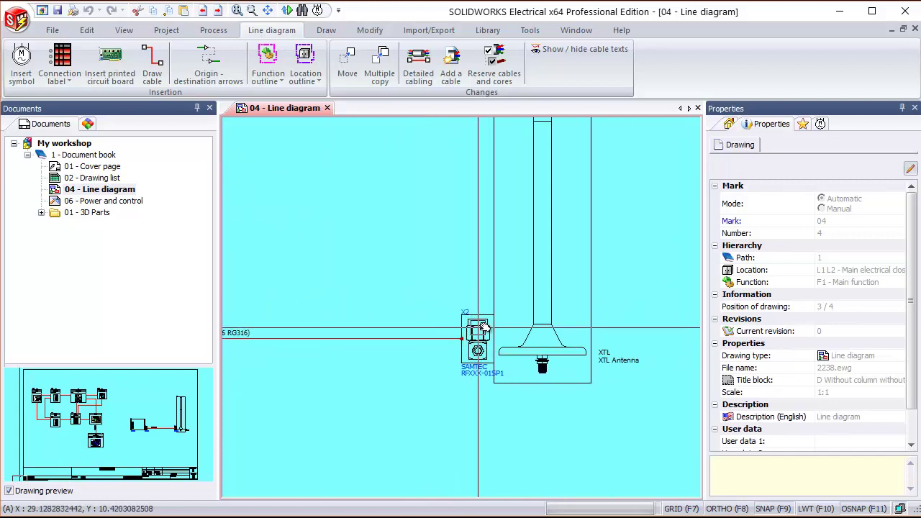
scroll(544, 360, down, 2)
middle_drag(545, 360, 551, 329)
scroll(451, 350, up, 3)
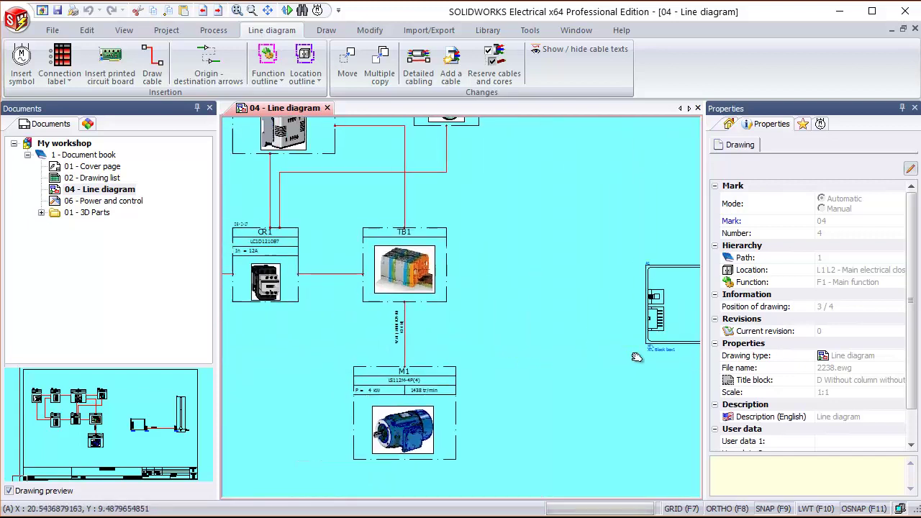
scroll(456, 349, down, 1)
middle_drag(455, 348, 620, 384)
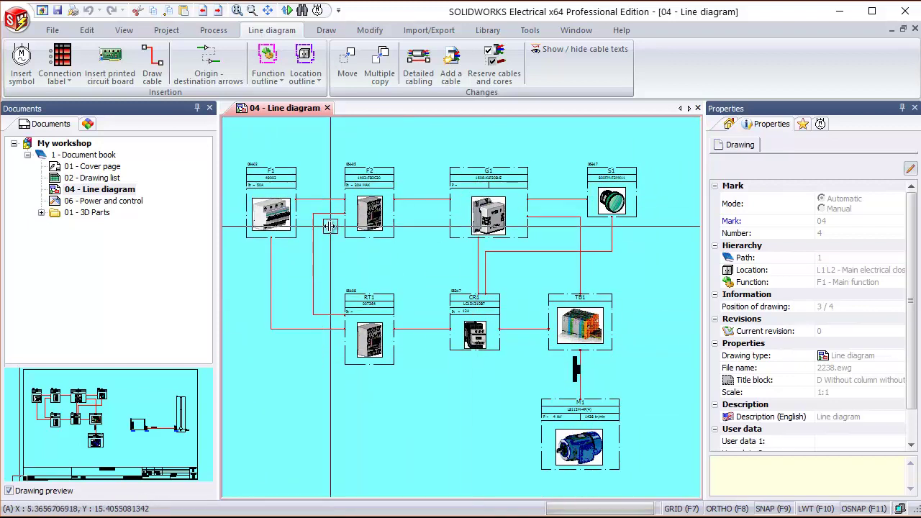
Shift the view near F1 and zoom out over the whole line diagram
middle_drag(245, 201, 290, 206)
scroll(290, 207, up, 1)
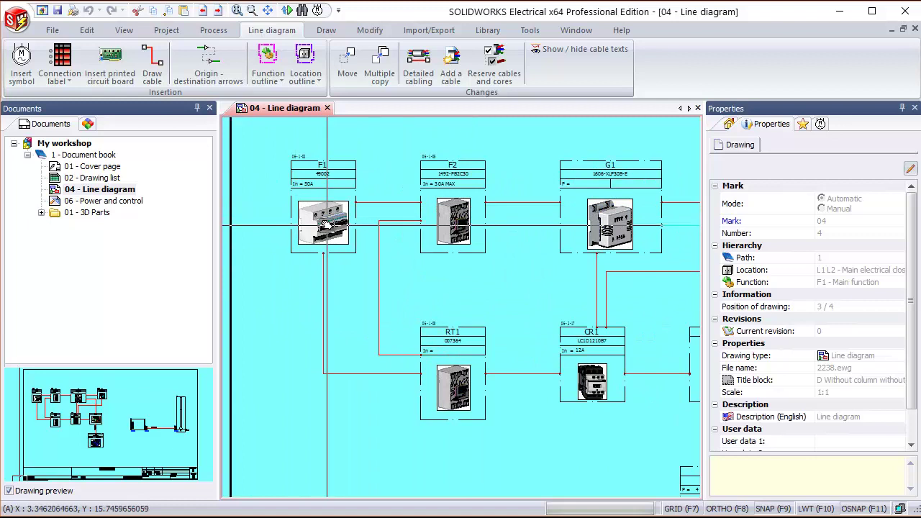
scroll(360, 230, down, 2)
scroll(518, 302, down, 1)
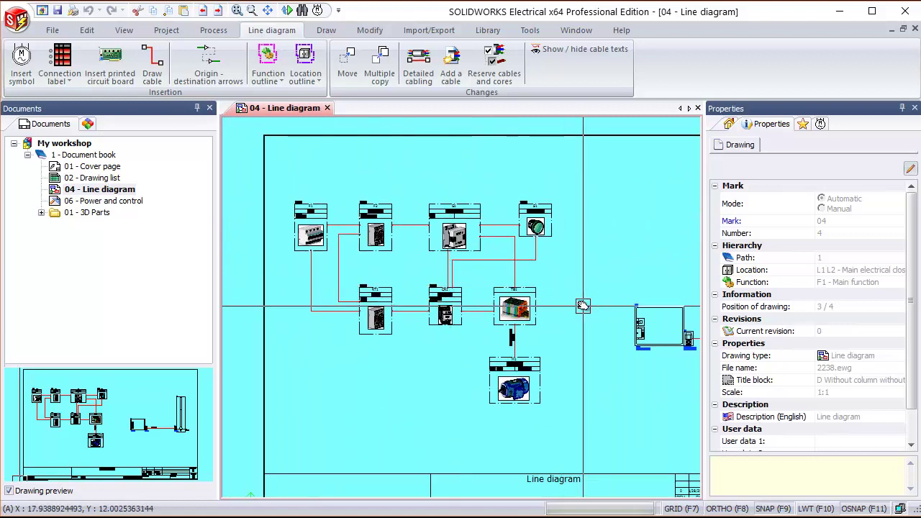
scroll(505, 305, down, 1)
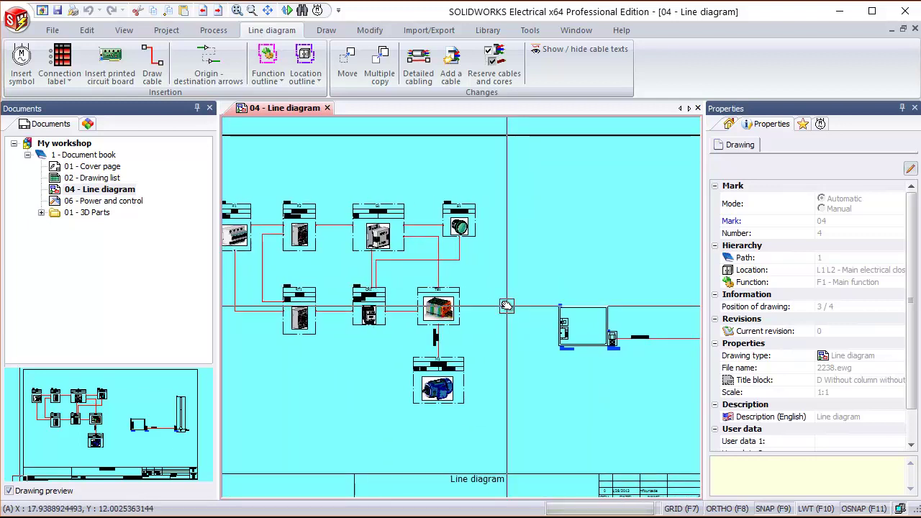
click(135, 204)
Open the 06 - Power and control schematic and zoom in on it
double_click(136, 202)
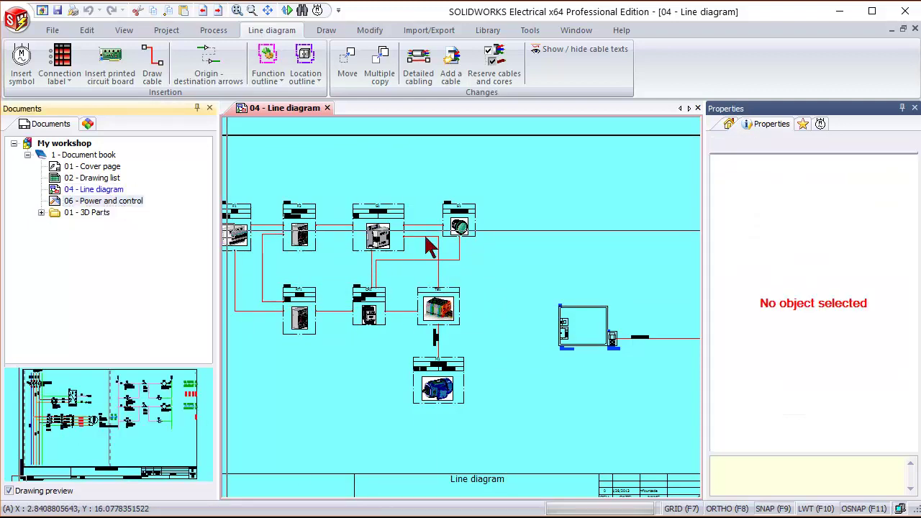
scroll(556, 295, up, 1)
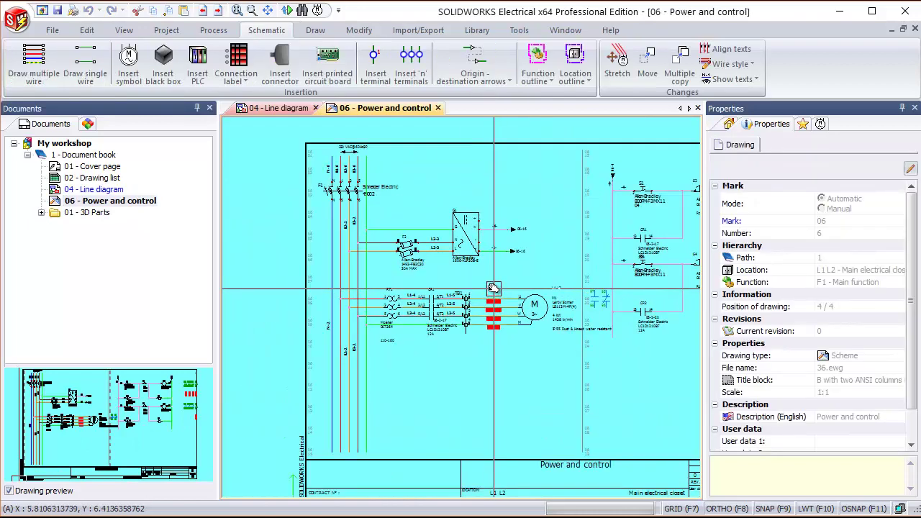
scroll(540, 312, up, 1)
scroll(523, 331, up, 1)
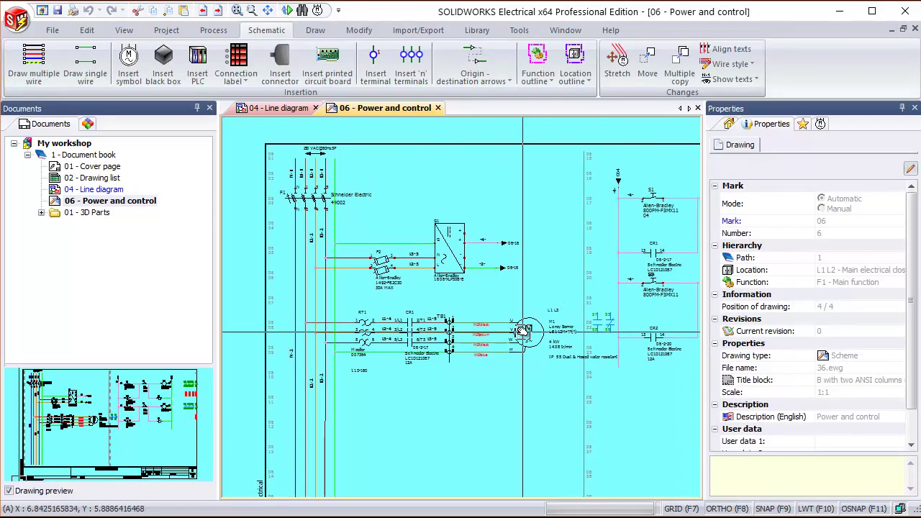
scroll(523, 331, up, 1)
scroll(432, 331, up, 1)
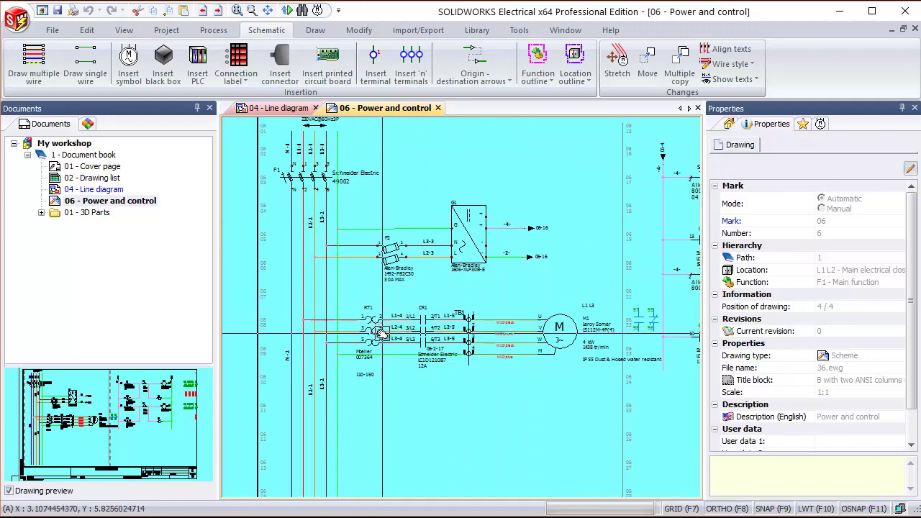
scroll(381, 334, up, 2)
scroll(377, 338, up, 1)
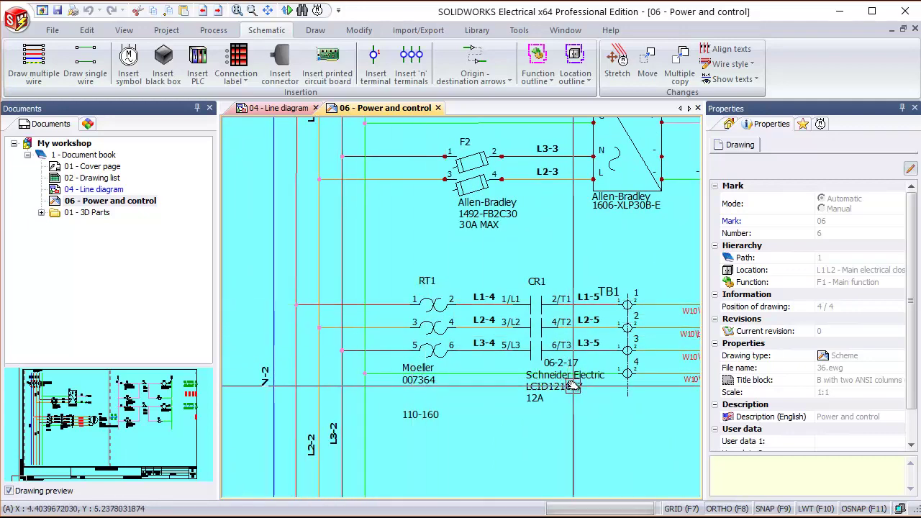
Pan to motor M, zoom out, and minimize SOLIDWORKS Electrical to the desktop
middle_drag(572, 385, 428, 355)
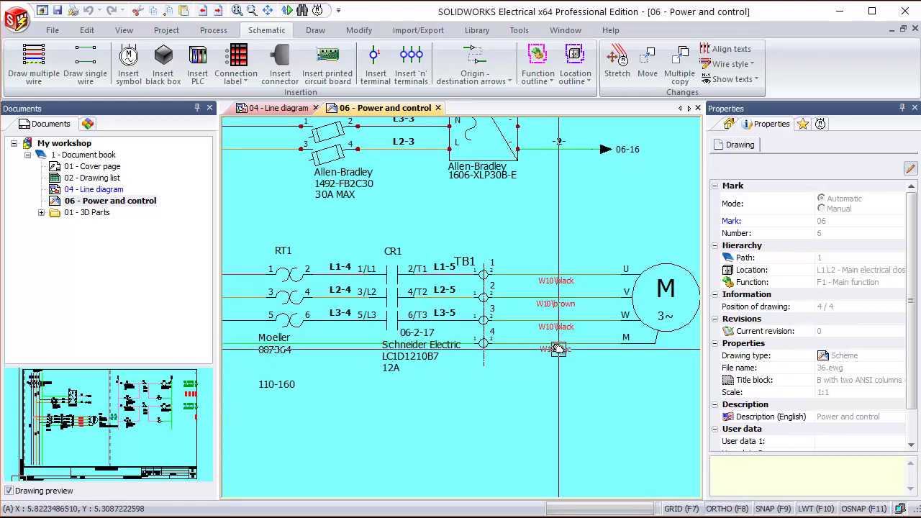
scroll(558, 348, down, 3)
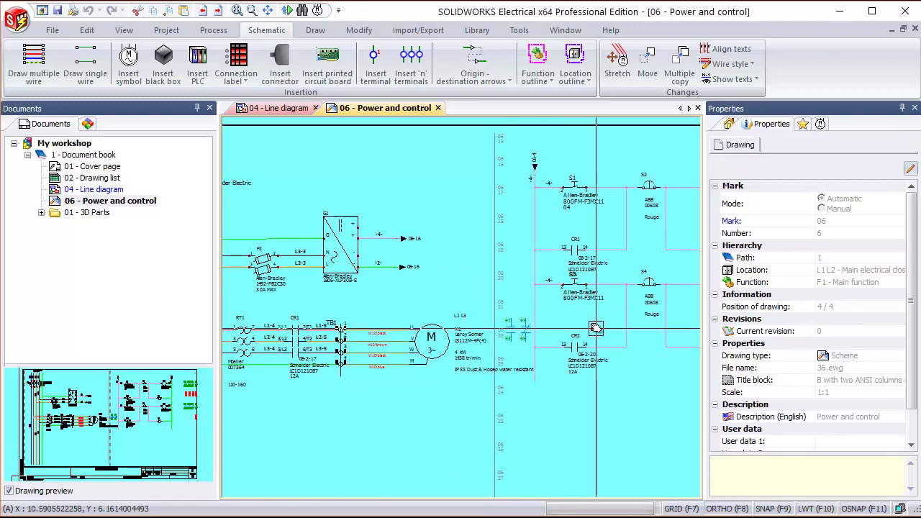
scroll(595, 328, down, 1)
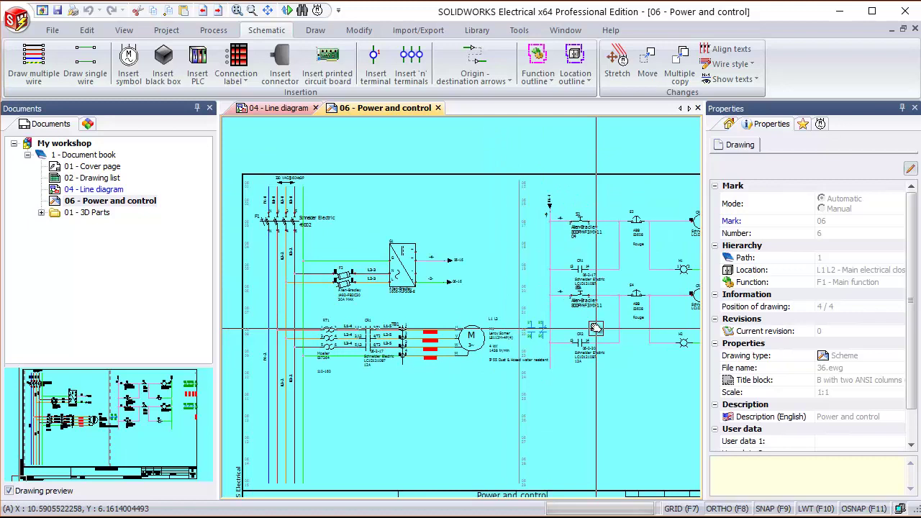
click(839, 12)
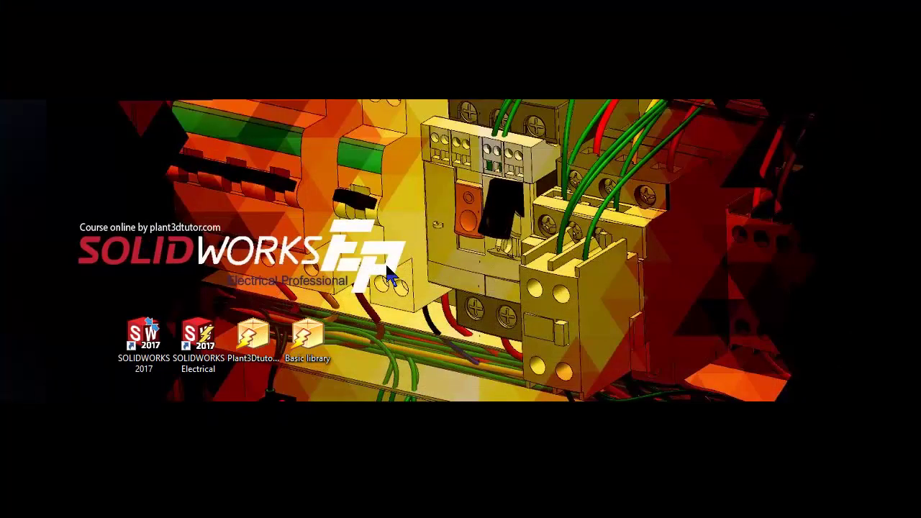